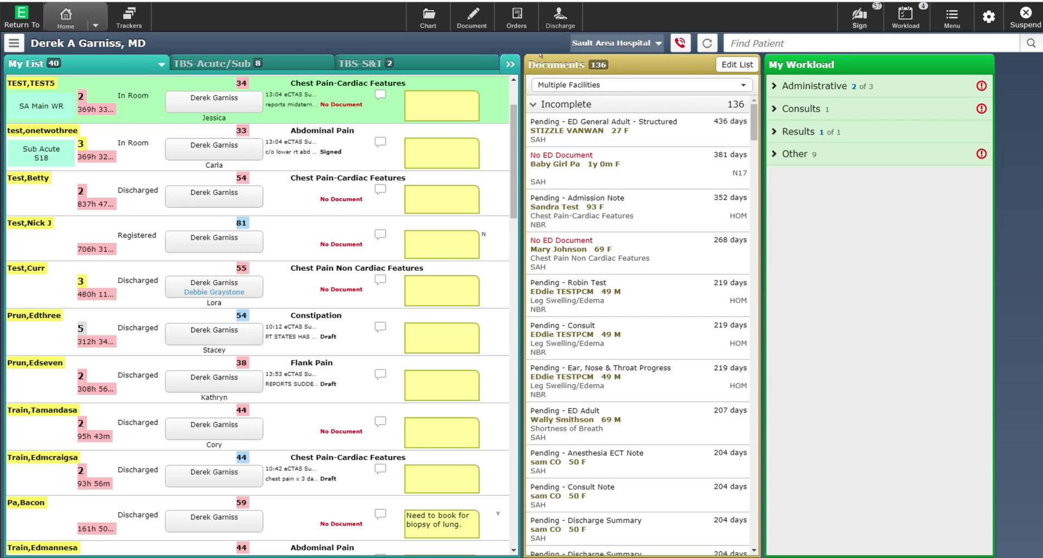
Expand the patient tracker to full width and review the choices under More Lists
left_click(501, 56)
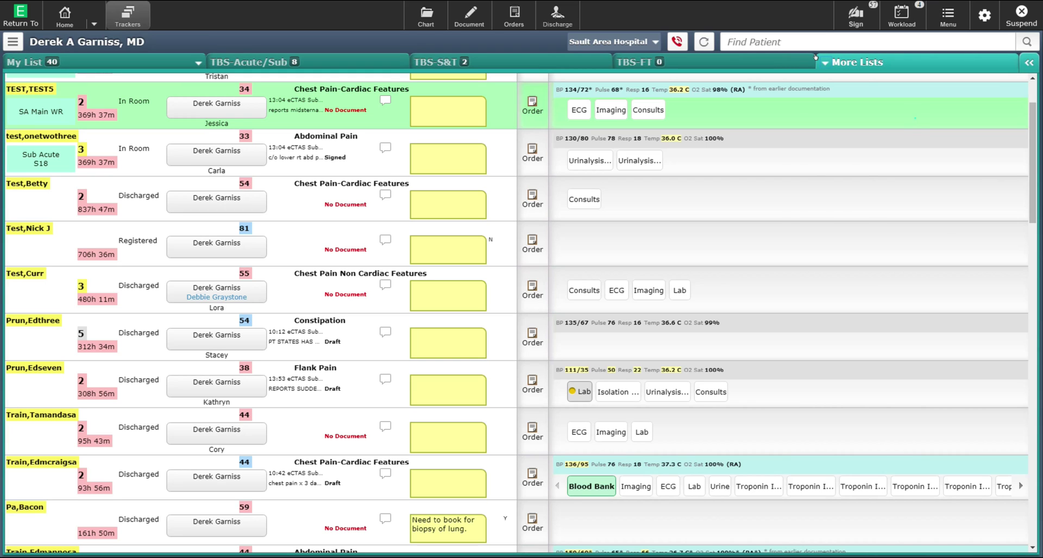
left_click(815, 57)
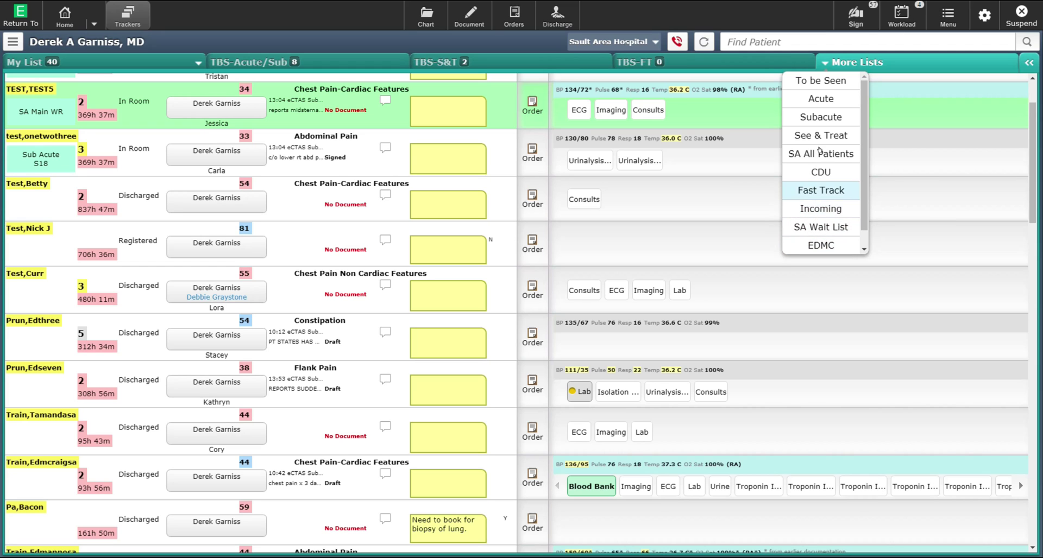
left_click(864, 56)
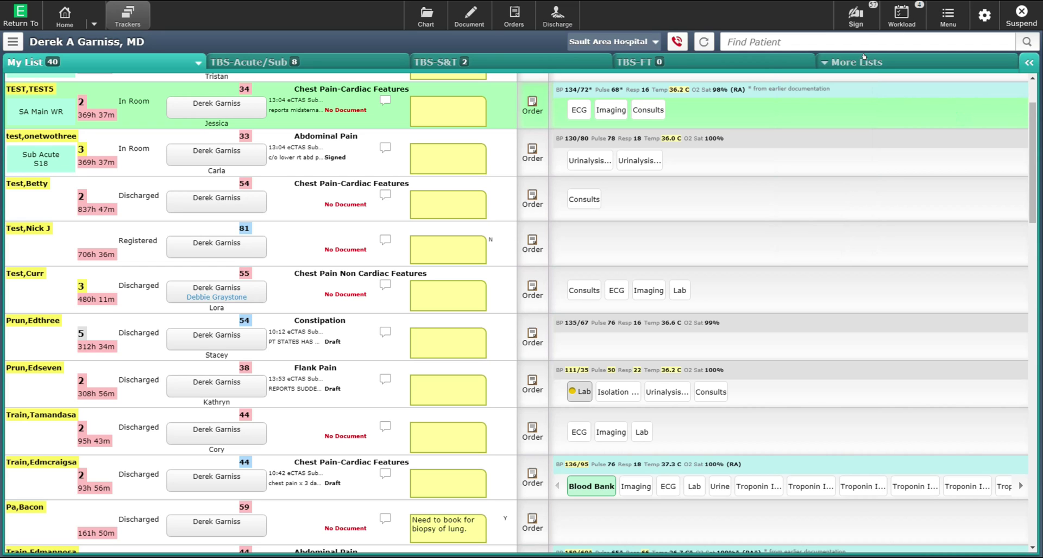
scroll(633, 119, "up", 3)
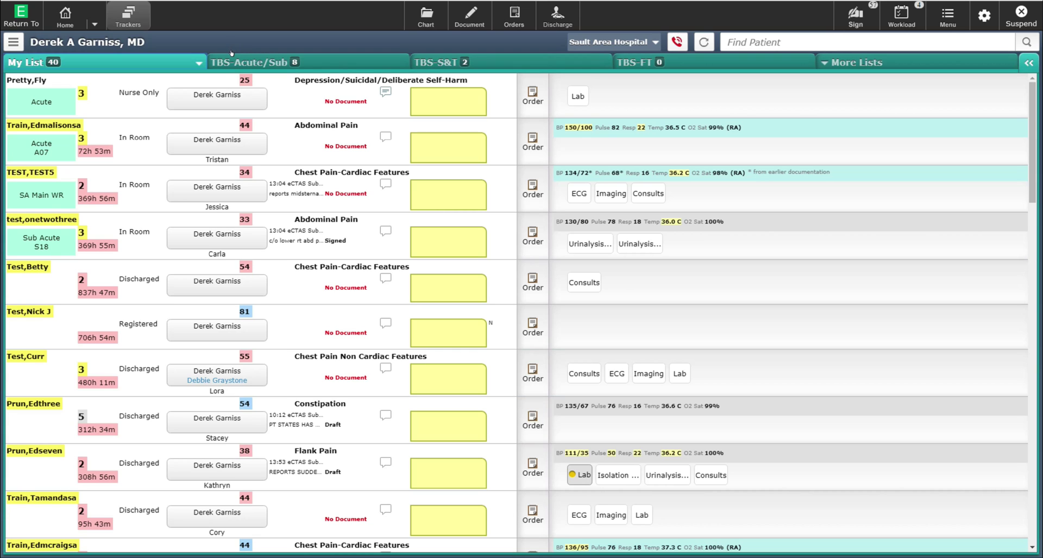
View the TBS-Acute/Sub and TBS-S&T lists and check the triage complaint of the patient in ST31
left_click(258, 55)
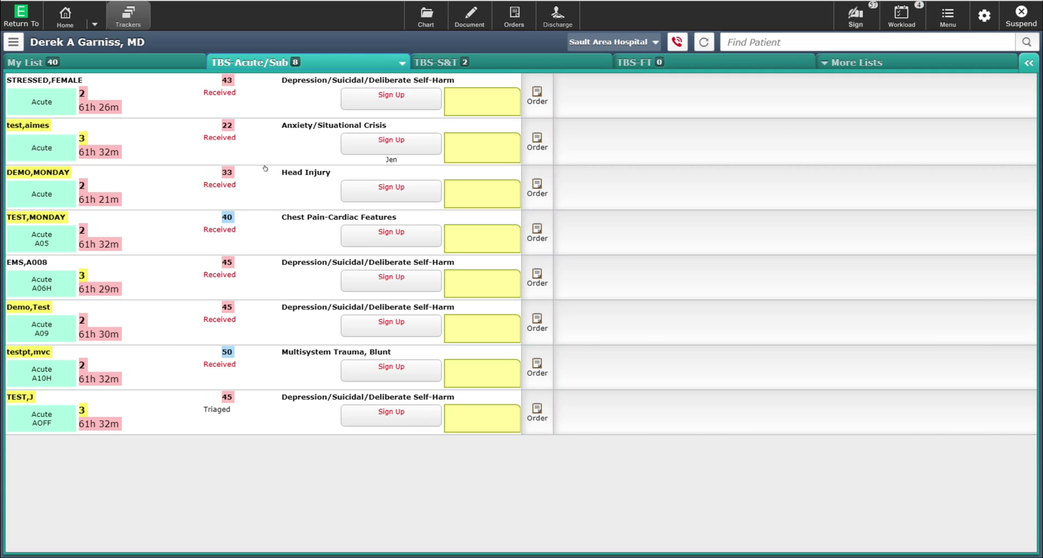
left_click(475, 56)
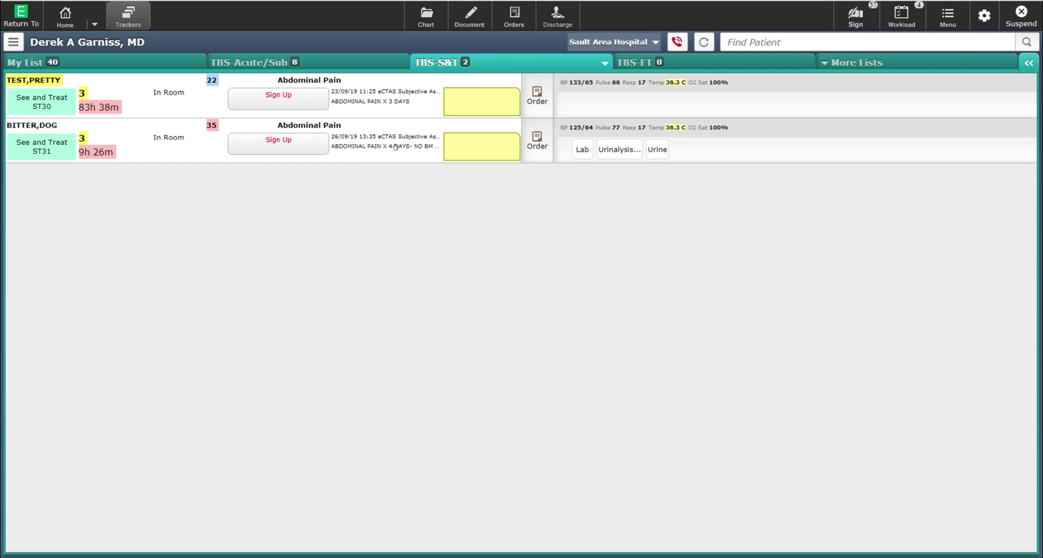
left_click(425, 143)
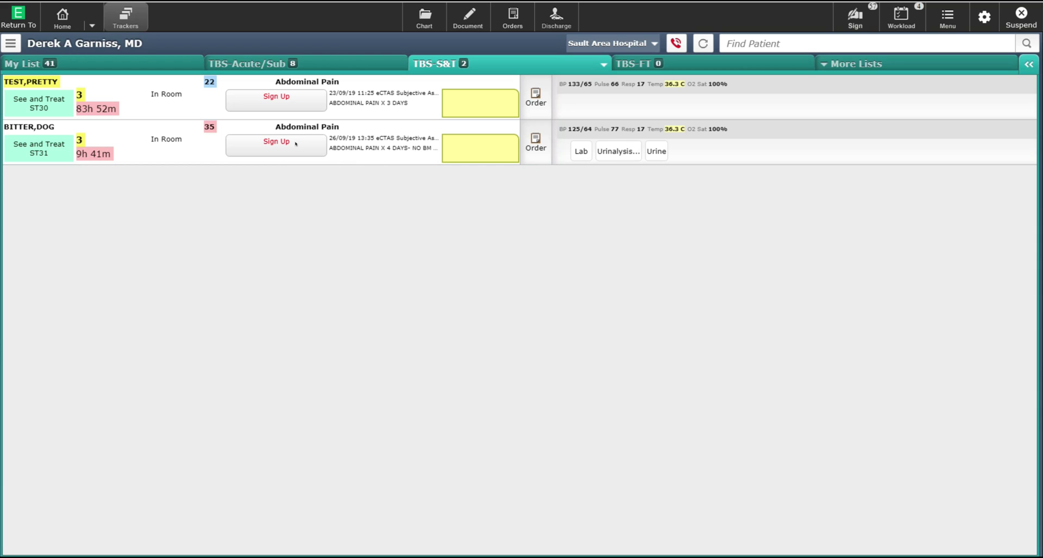
Sign up for the abdominal pain patient in See and Treat ST31 and return to My List
left_click(264, 140)
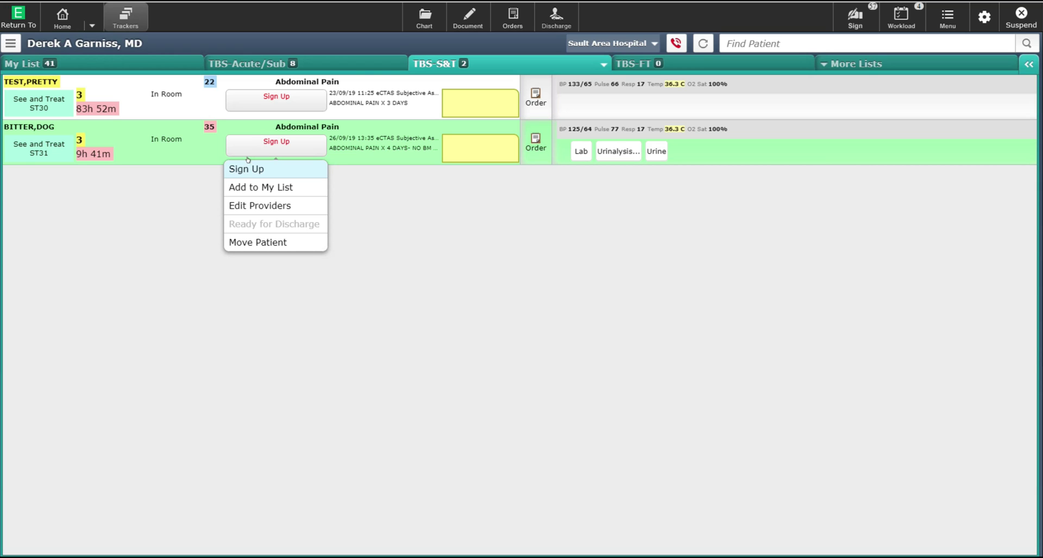
left_click(247, 163)
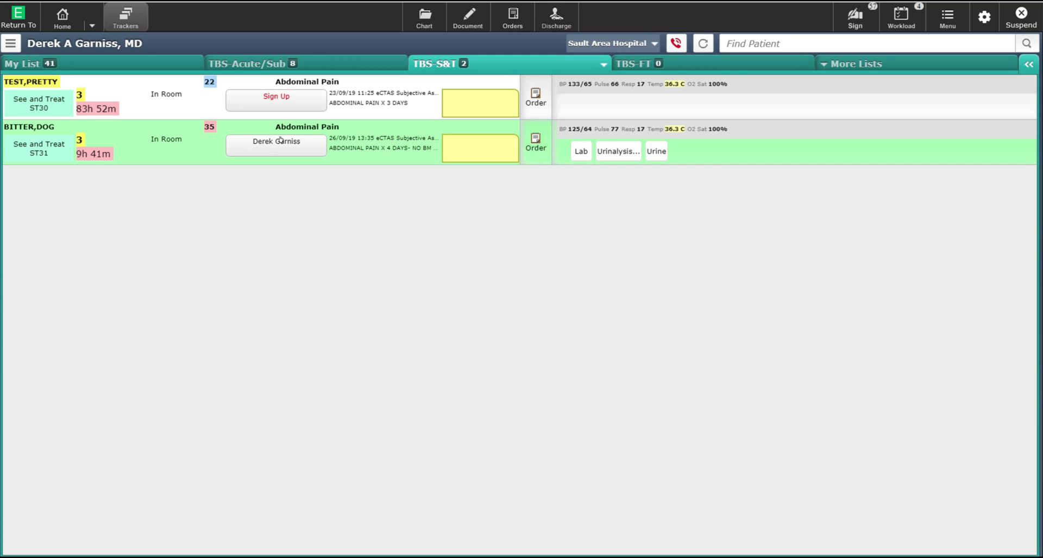
left_click(77, 57)
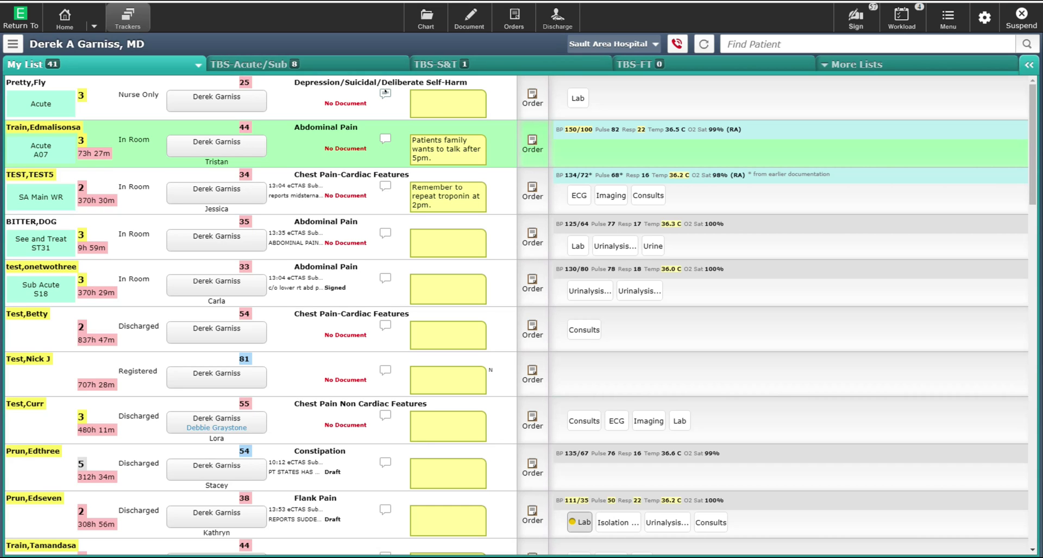
Review the lab results flowsheet of the 81-year-old chest pain patient in My List and close it
scroll(562, 318, "down", 10)
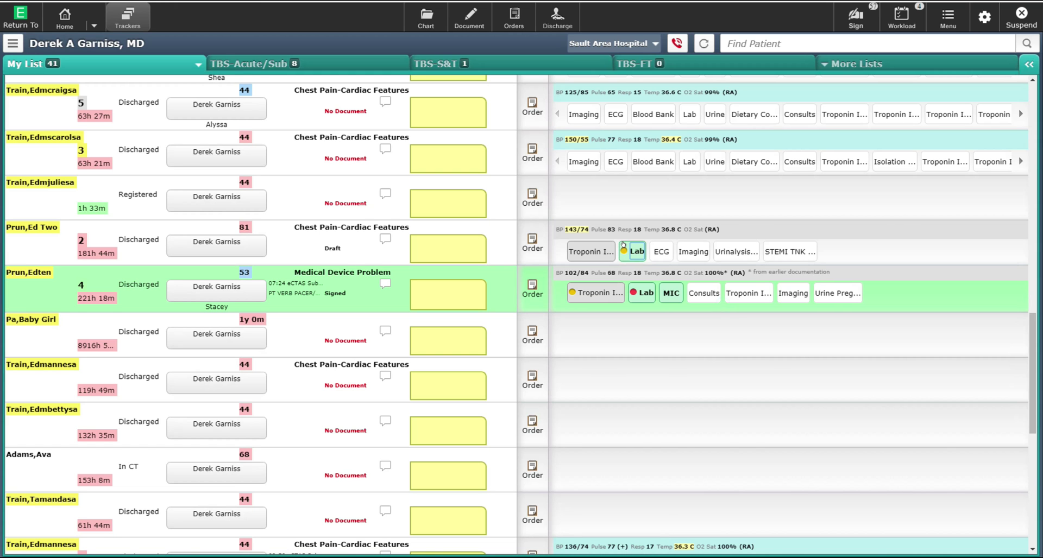
left_click(623, 246)
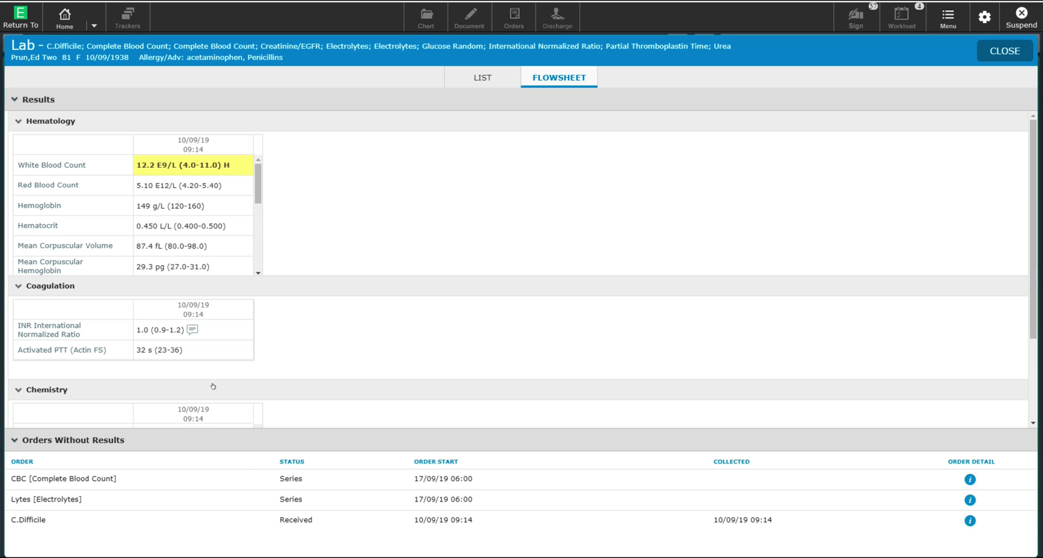
left_click(997, 46)
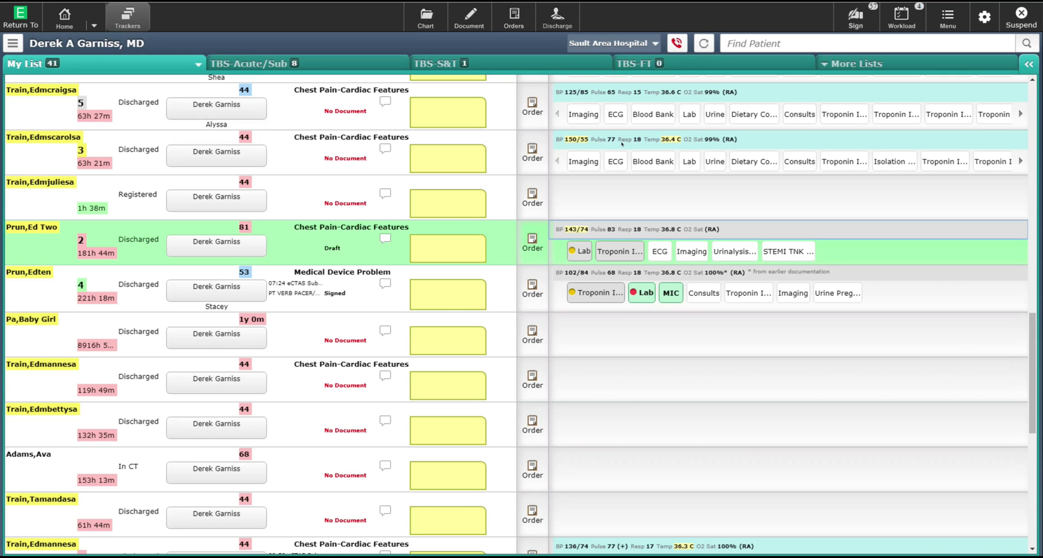
Review the detailed vital signs of the chest pain patient with BP 150/55 and close them
left_click(741, 134)
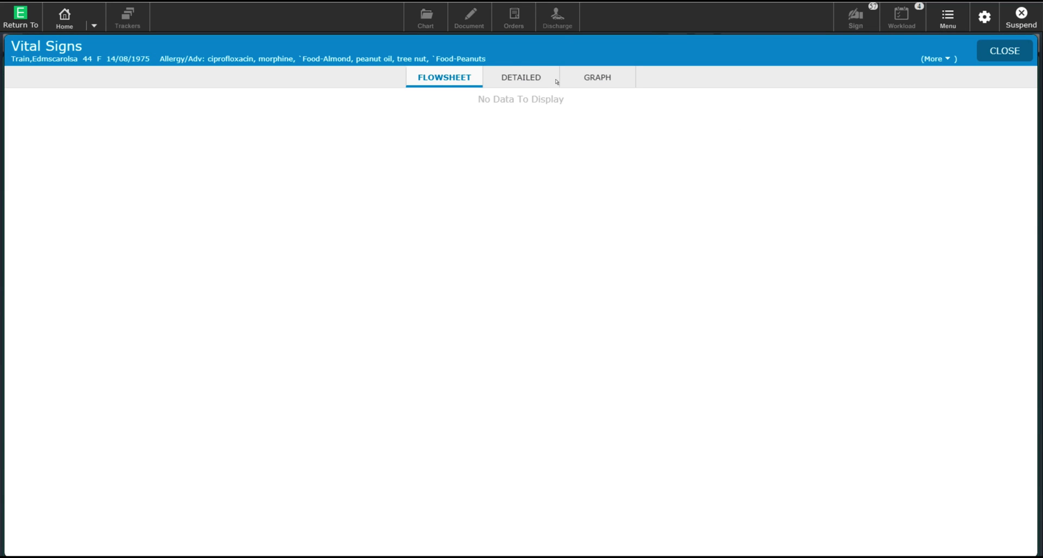
left_click(513, 74)
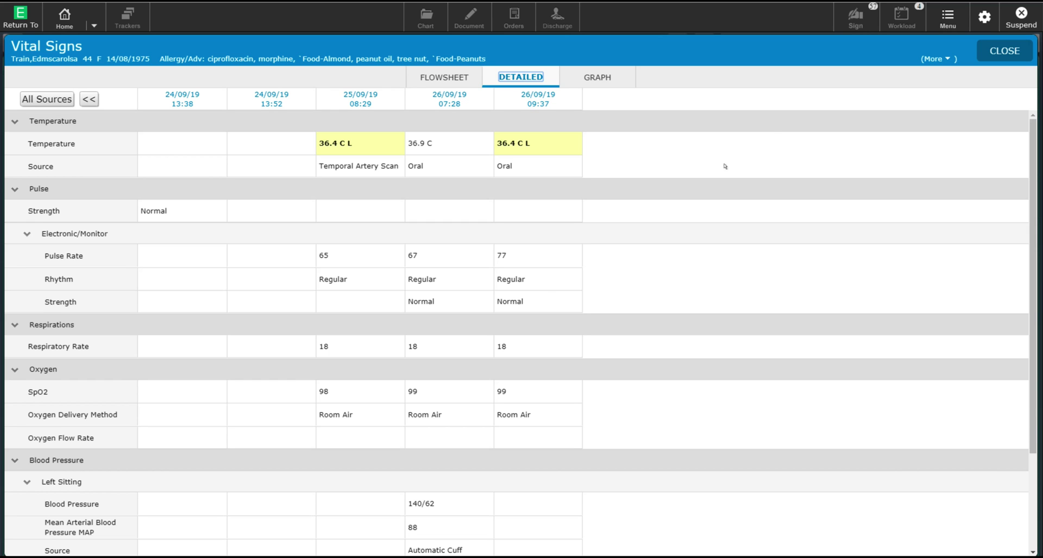
left_click(979, 51)
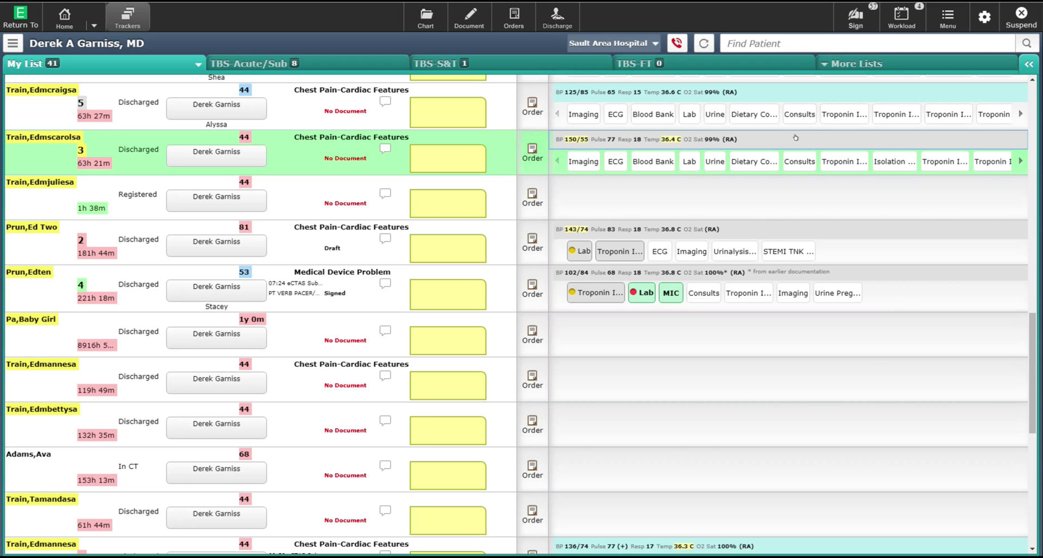
View the chart summary of the highlighted 44-year-old chest pain patient and return to the tracker
scroll(638, 109, "up", 2)
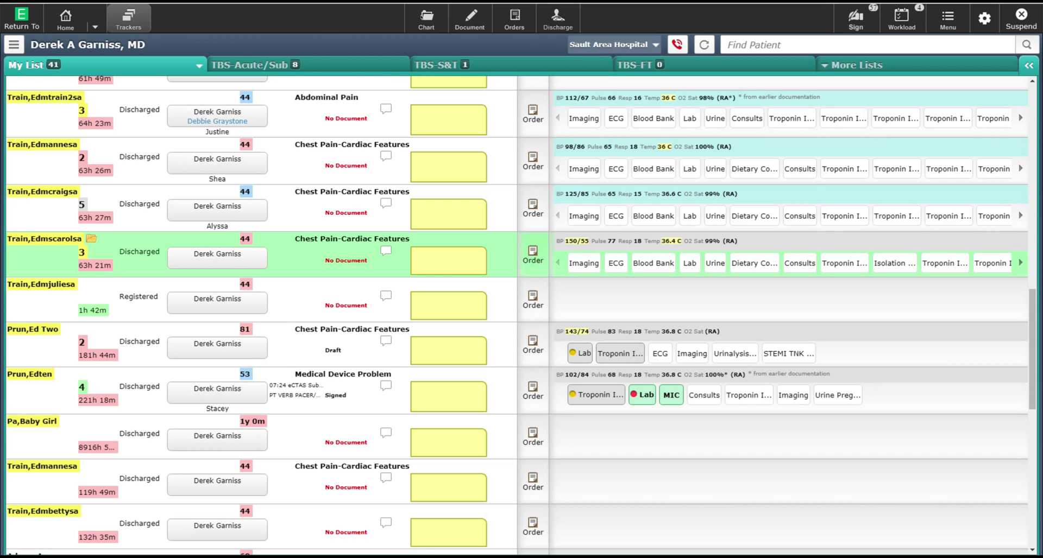
left_click(414, 9)
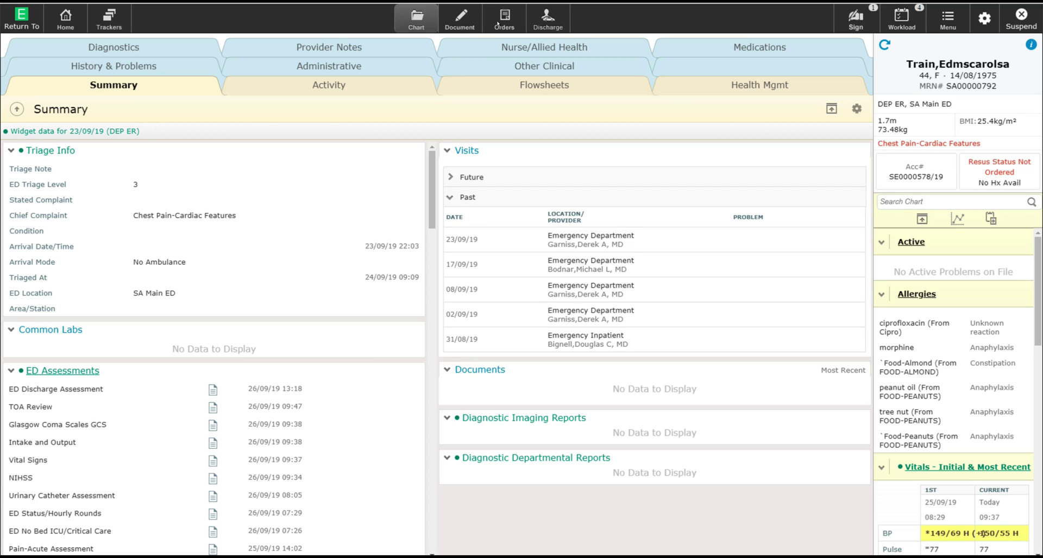
left_click(96, 10)
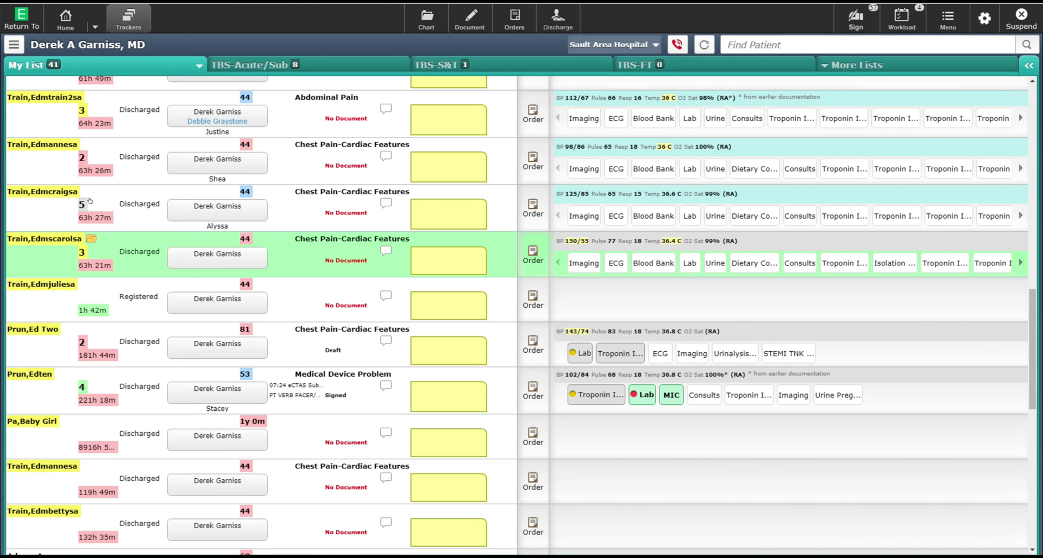
View the chart summary of the discharged 54-year-old chest pain patient in My List and return to the tracker
scroll(245, 381, "up", 10)
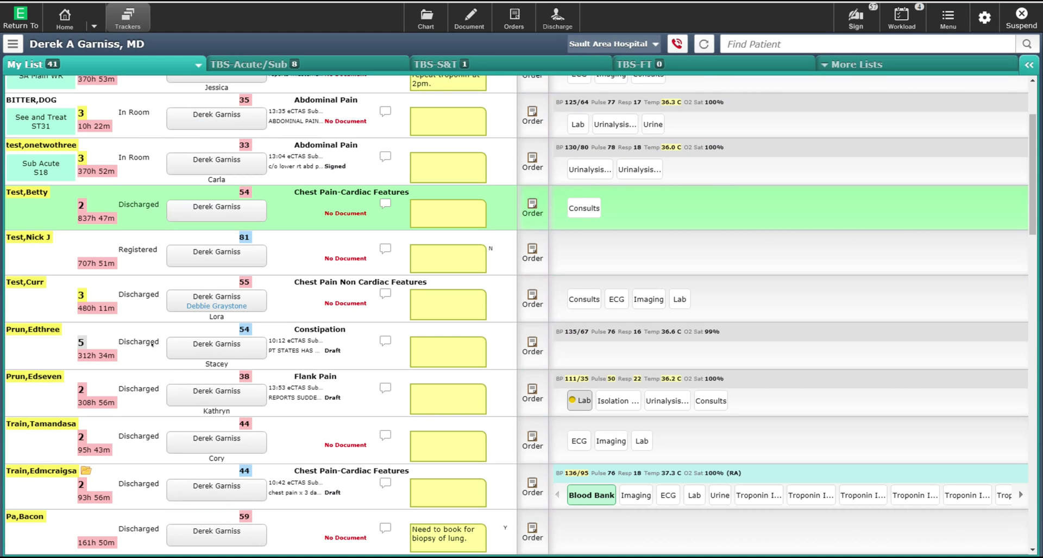
left_click(28, 185)
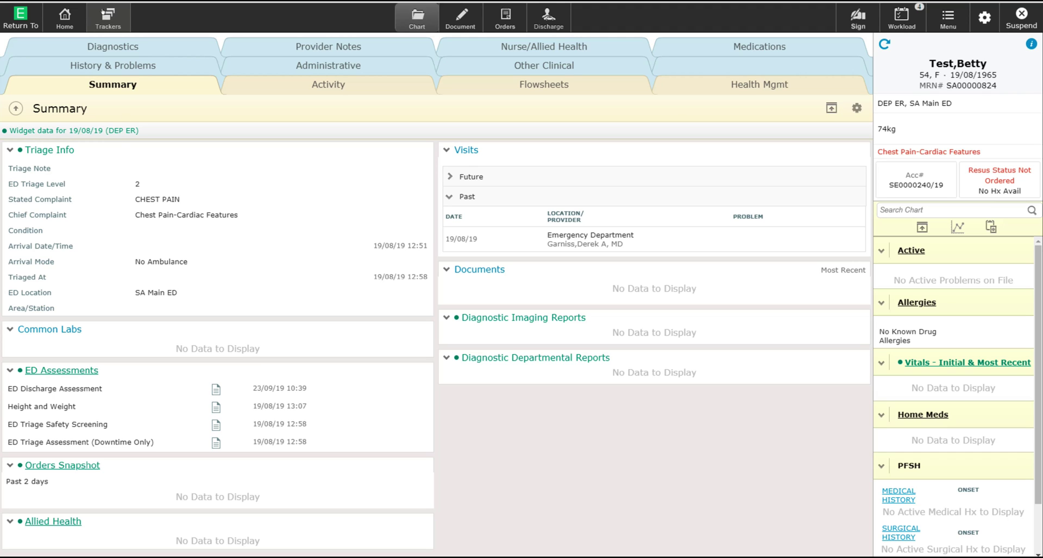
left_click(103, 12)
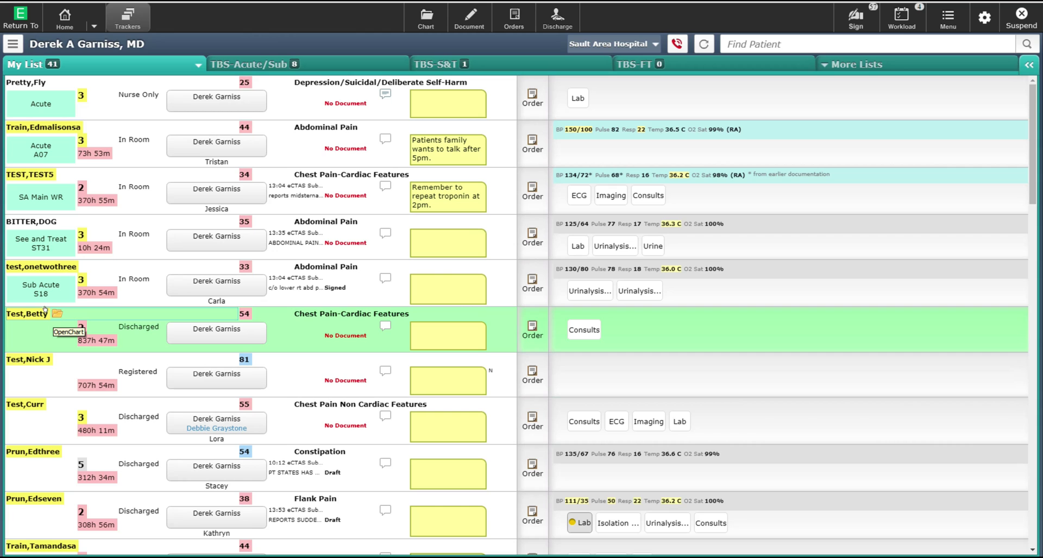
Try to open the chart of the patient in Sub Acute S18, and close all five charts listed in Open Charts
double_click(54, 258)
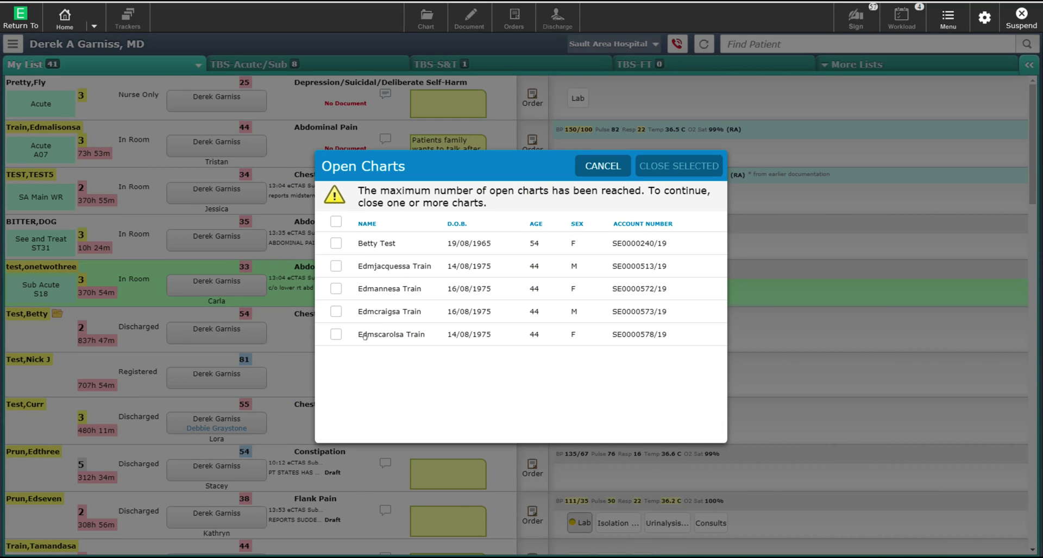
left_click(334, 243)
left_click(334, 266)
left_click(335, 288)
left_click(329, 218)
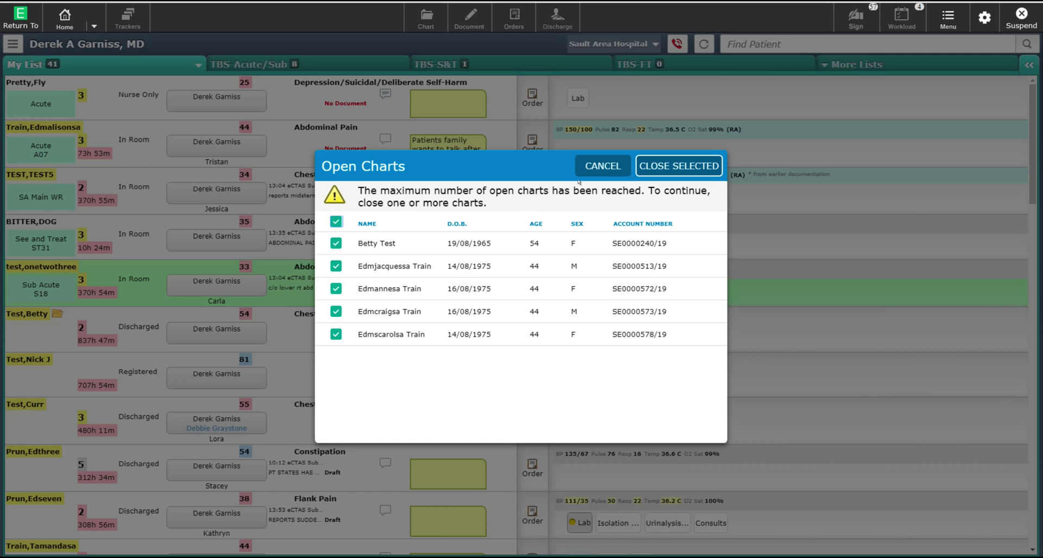
left_click(652, 158)
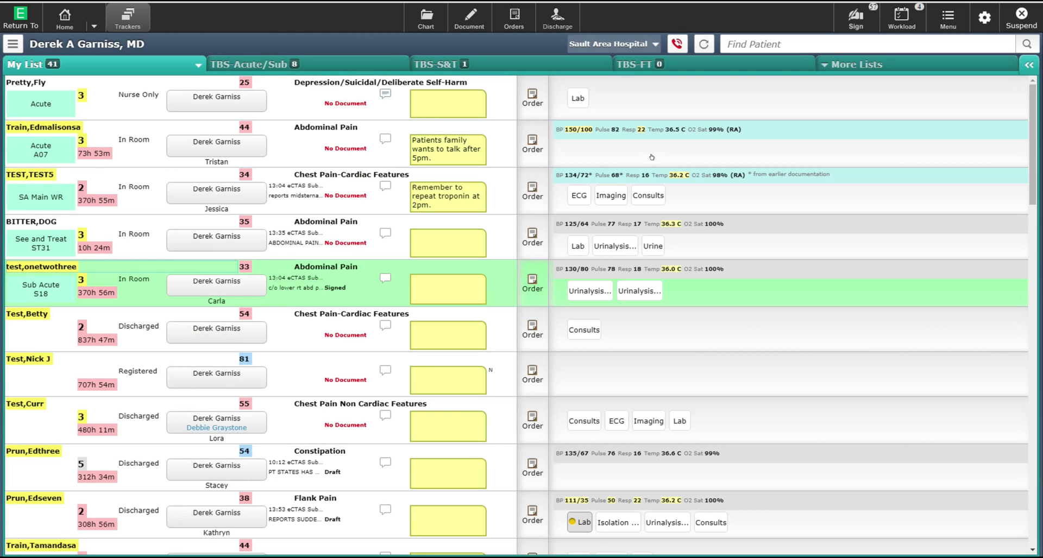
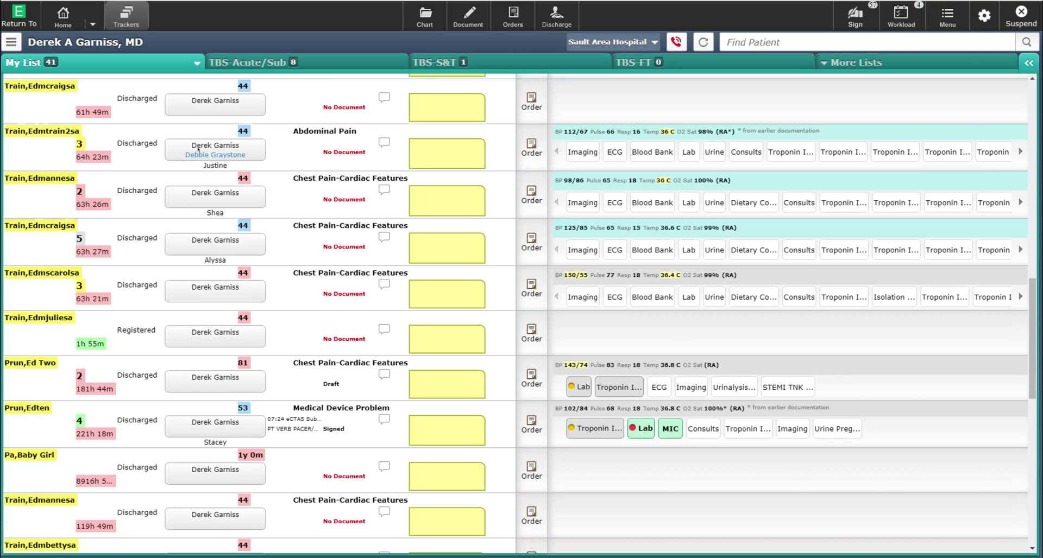
Collapse the full-width tracker to the home view and check the alternative home screens on offer
scroll(206, 149, "up", 10)
scroll(198, 149, "up", 3)
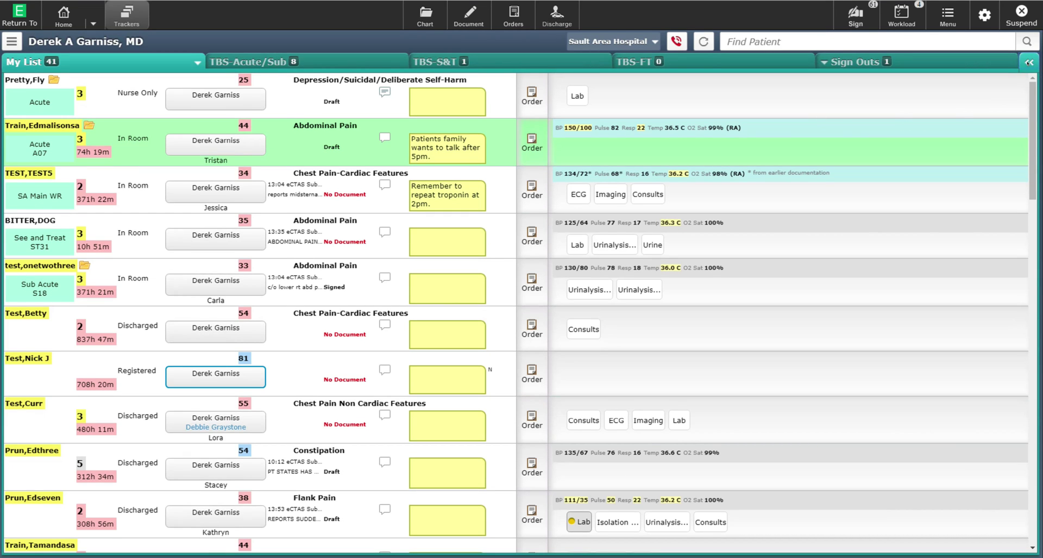
left_click(1021, 59)
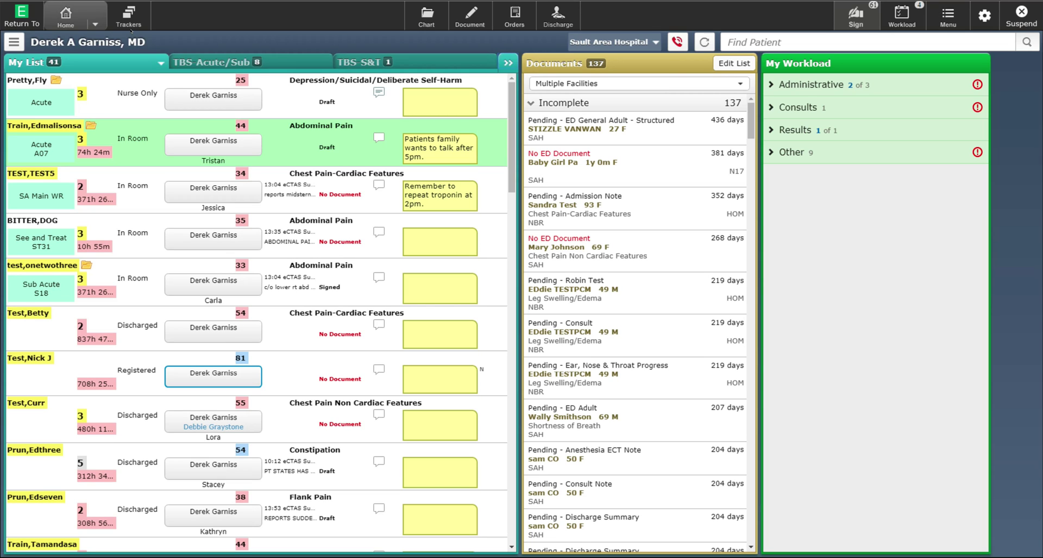
left_click(95, 24)
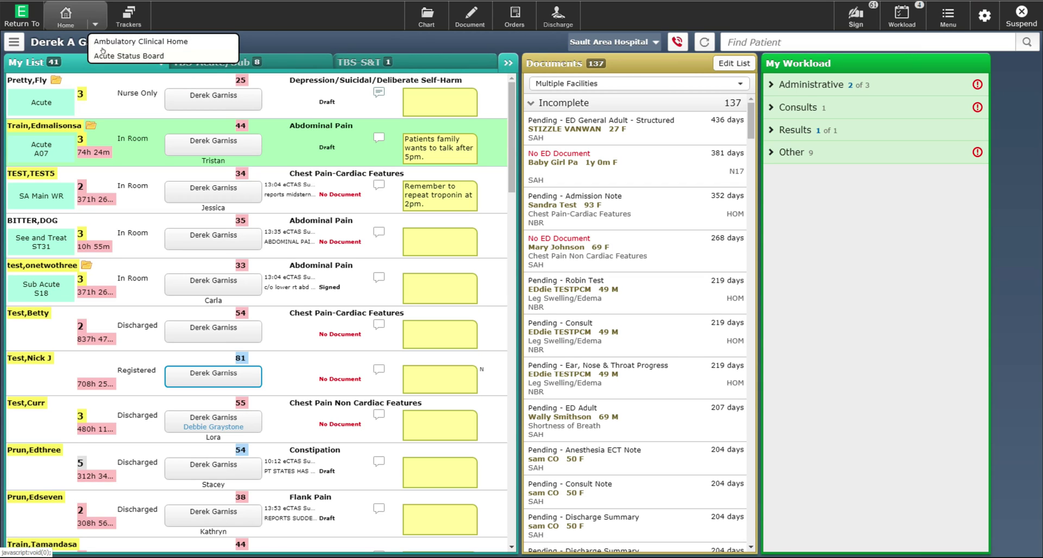
left_click(271, 11)
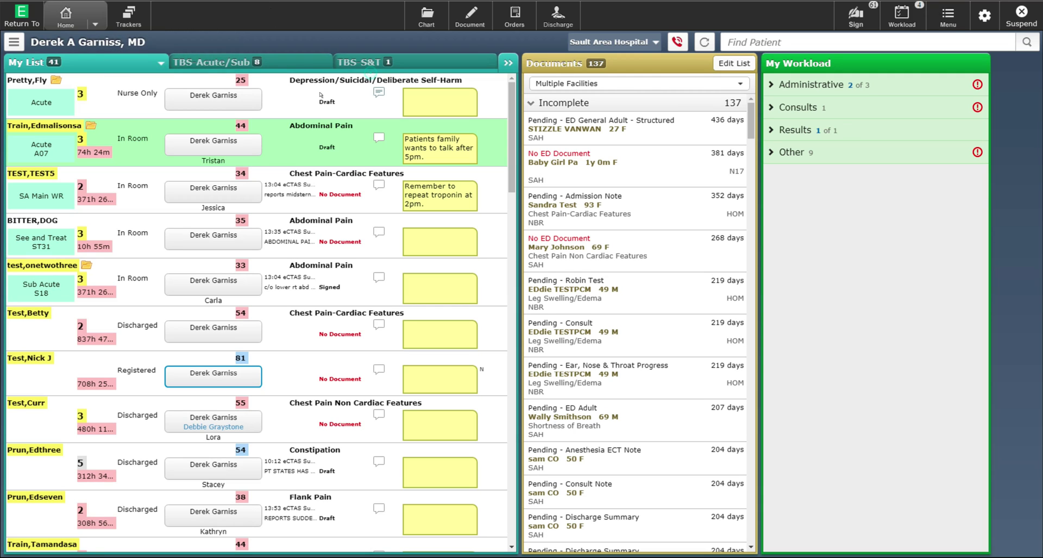